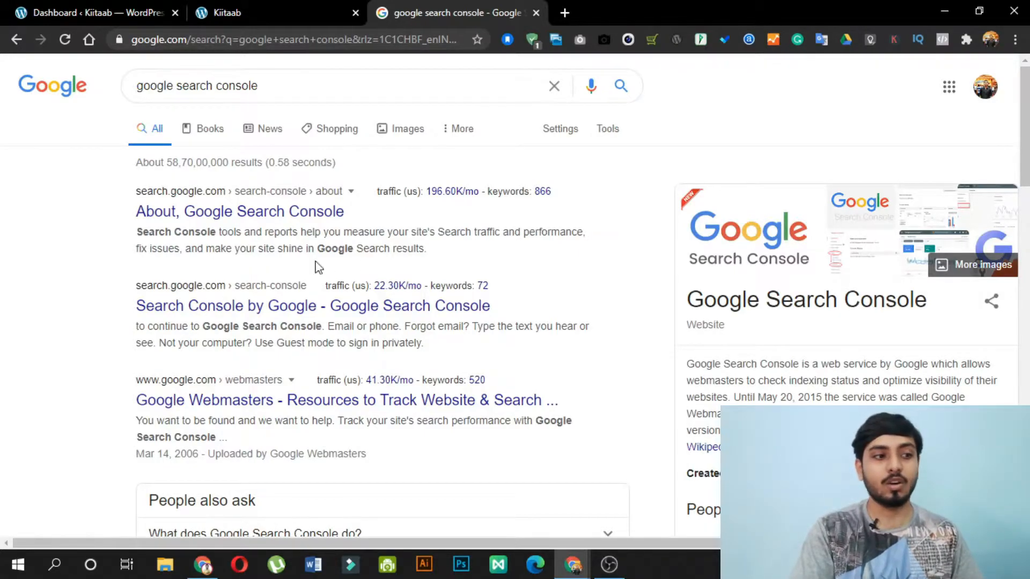
Open Google Search Console from the search results and copy the Kiitaab site's address from its open page
left_click(331, 306)
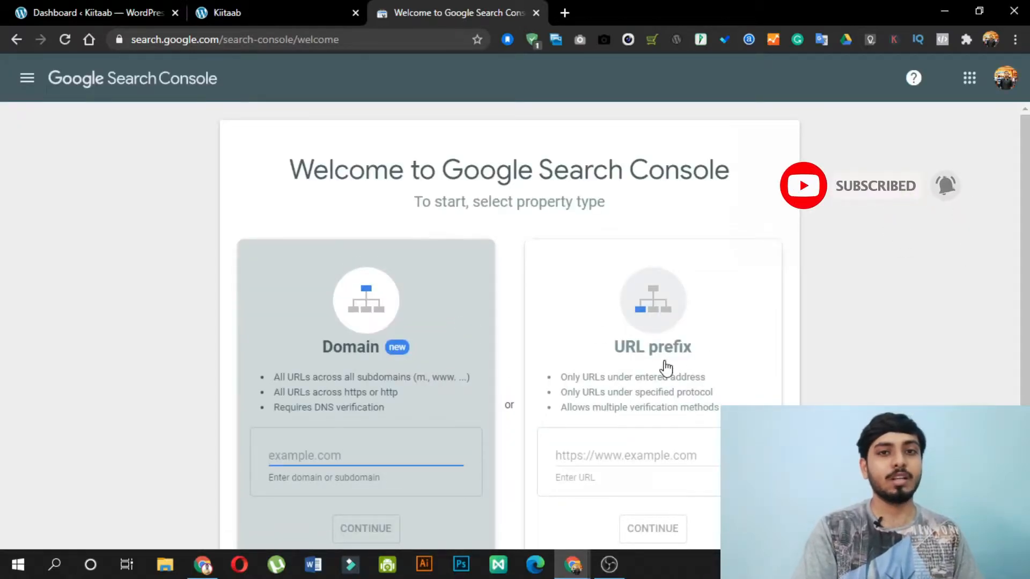
left_click(268, 12)
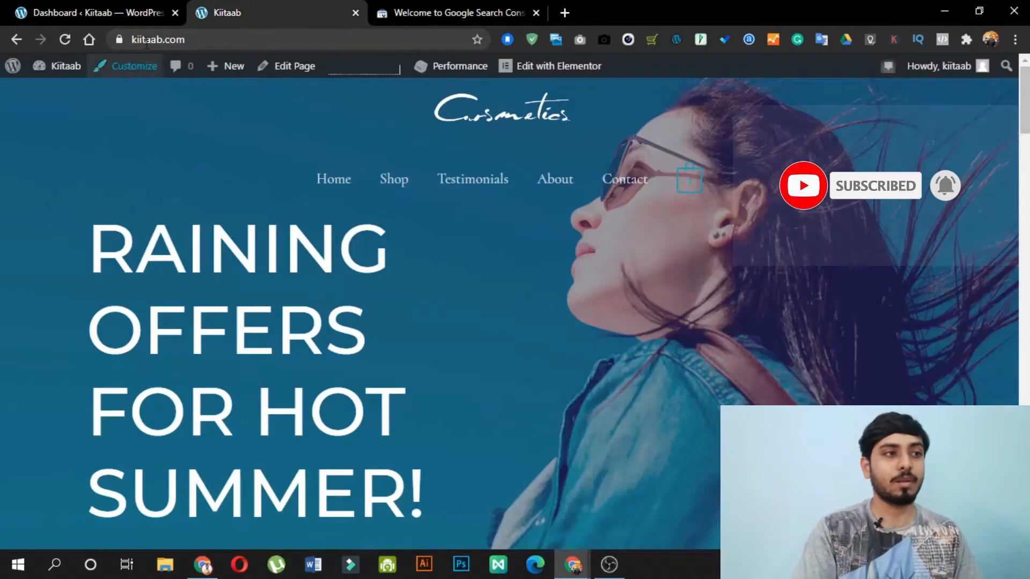
left_click(451, 12)
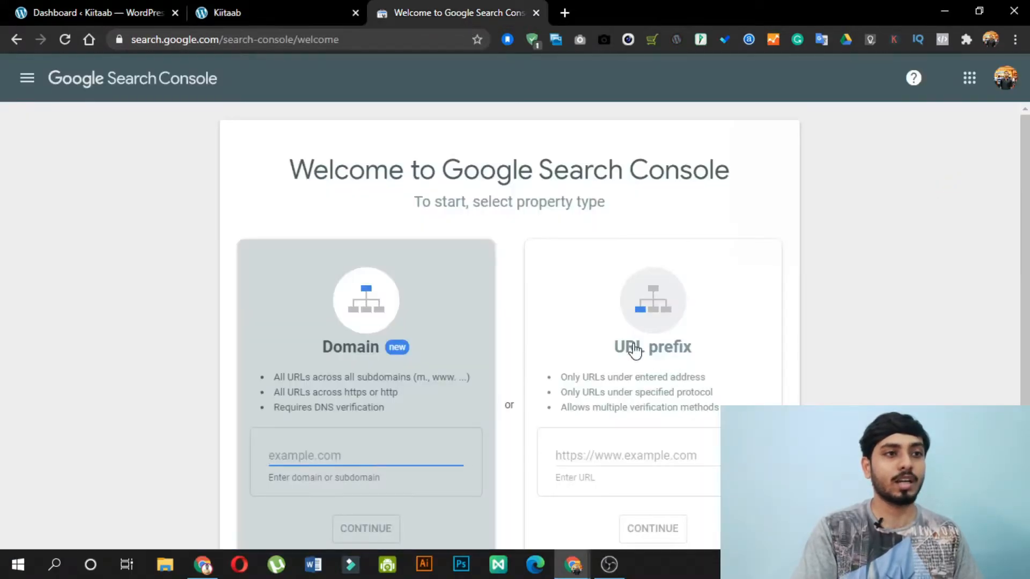
left_click(269, 8)
left_click(236, 35)
key("ctrl+a")
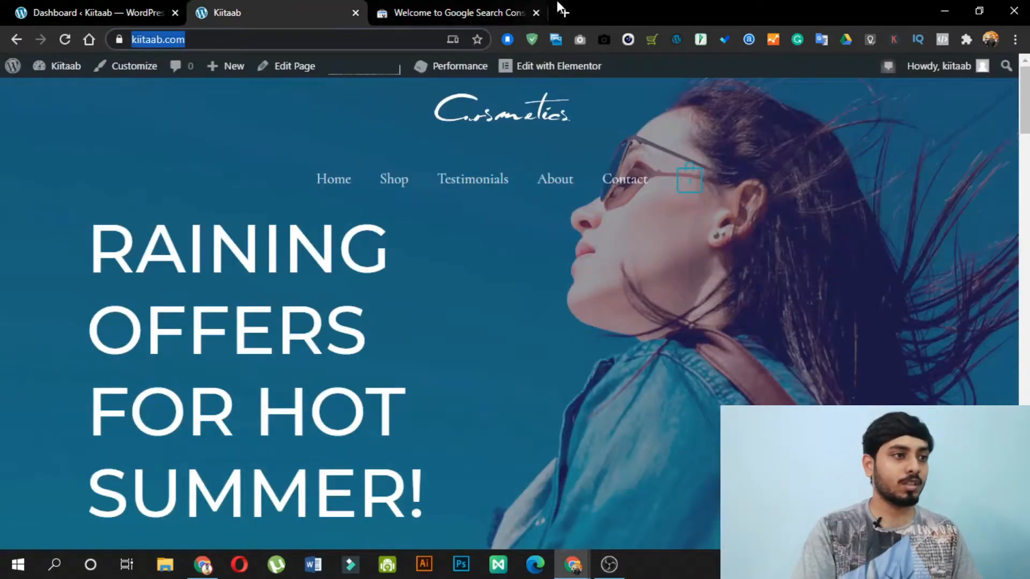
left_click(475, 5)
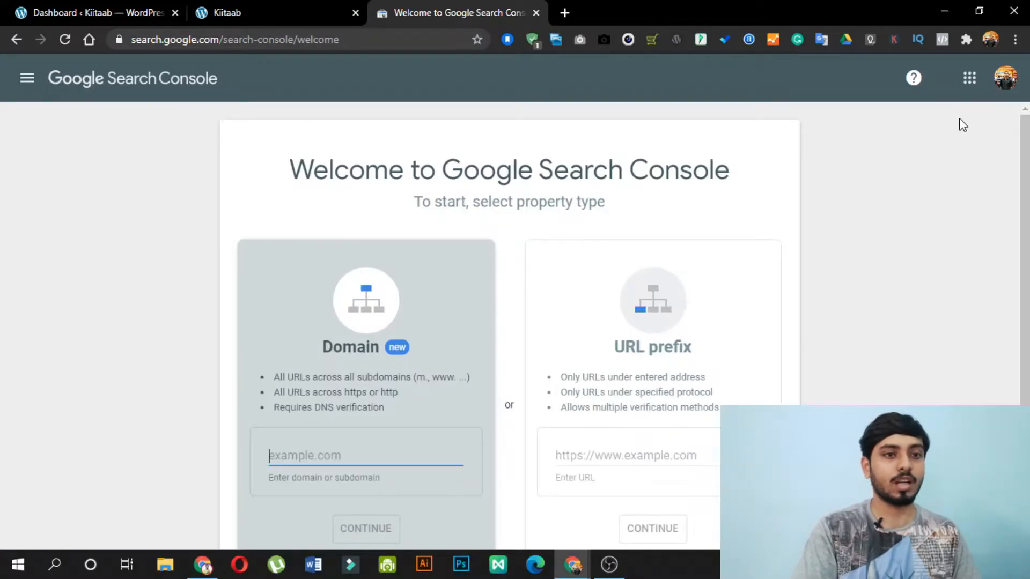
left_click(558, 456)
type("https://kiitaab.com/")
scroll(845, 364, "down", 1)
left_click(651, 456)
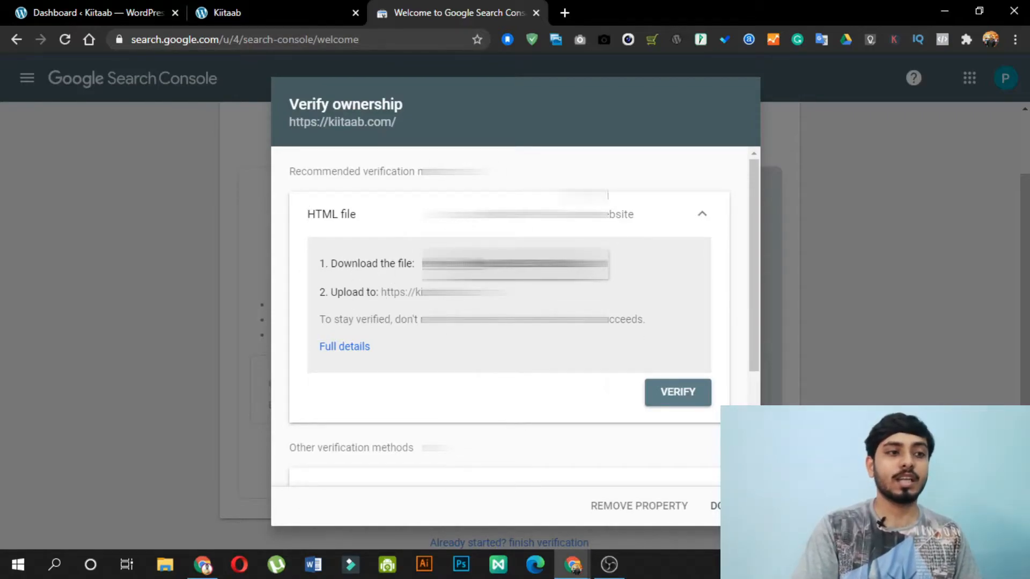
Expand the HTML tag verification method and copy its meta tag
scroll(622, 289, "down", 3)
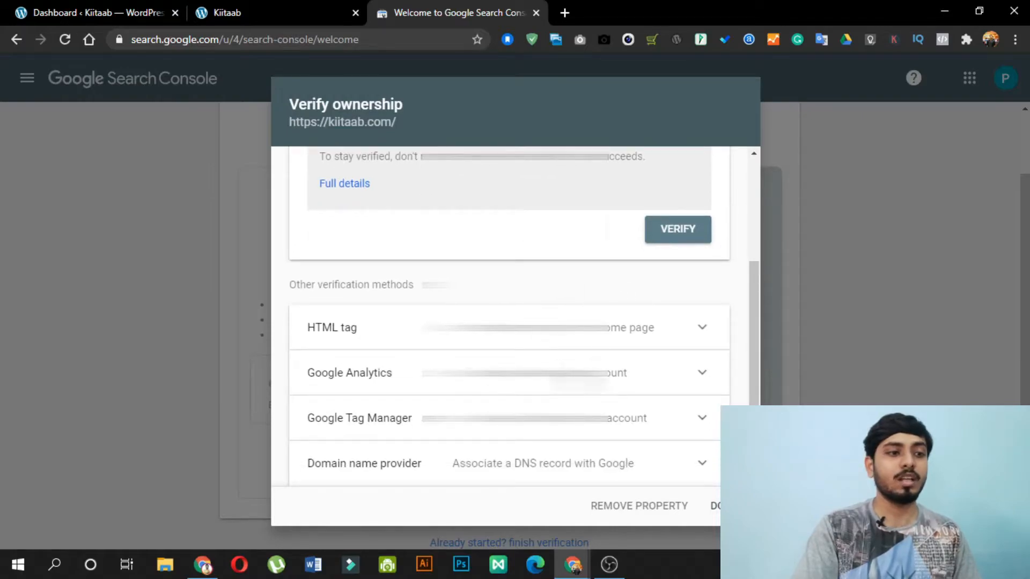
left_click(584, 333)
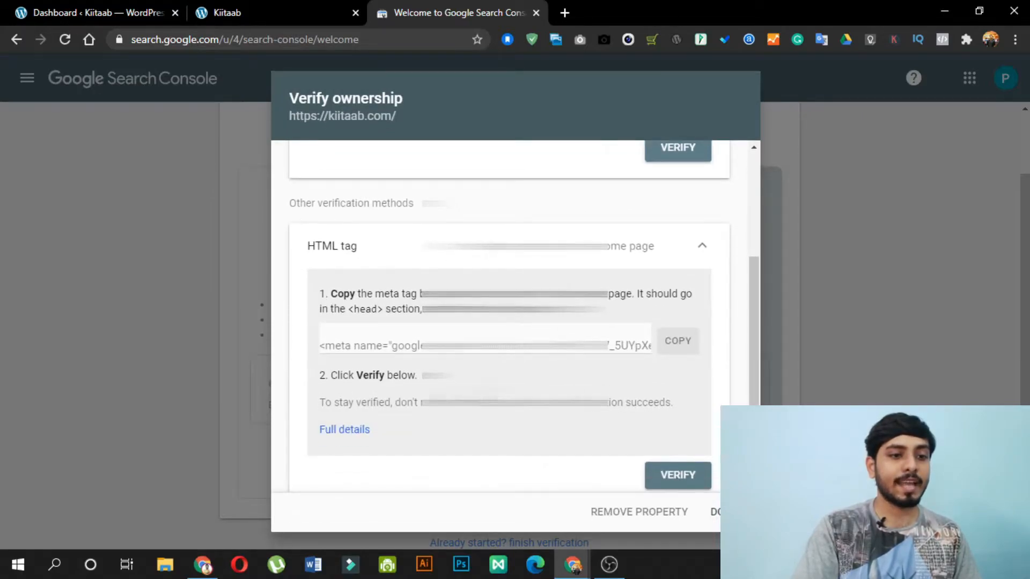
left_click(700, 245)
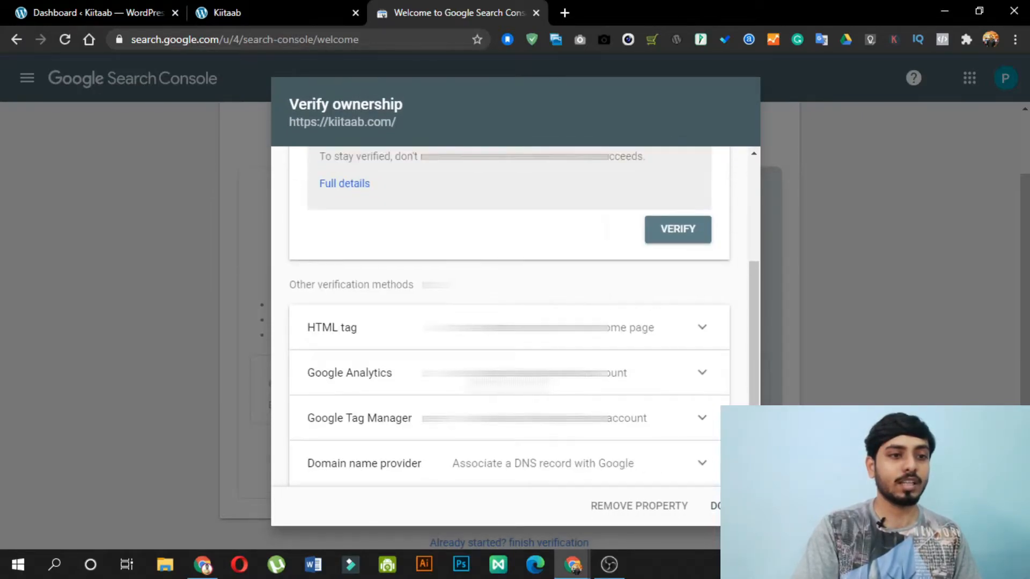
left_click(690, 328)
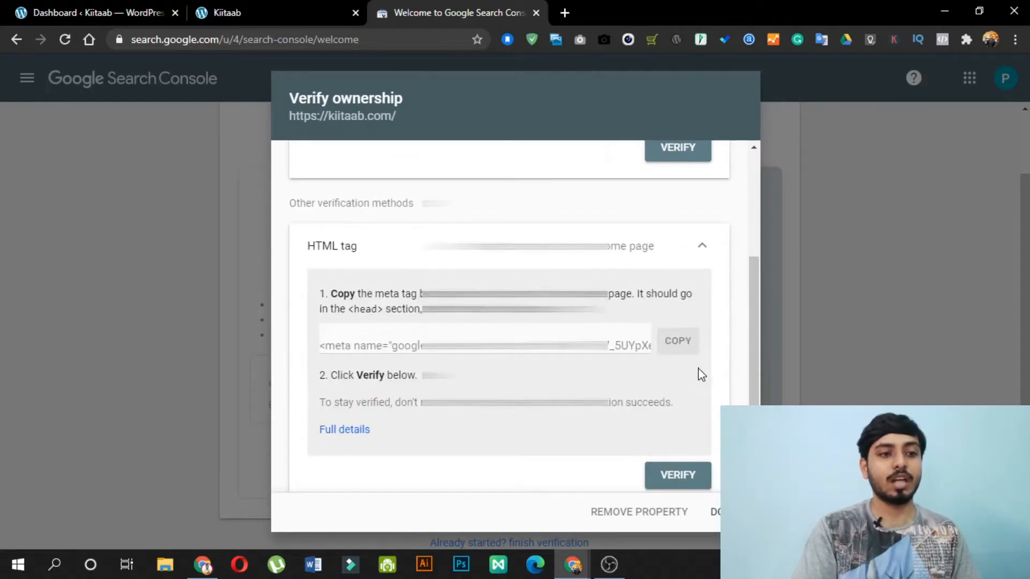
left_click(674, 346)
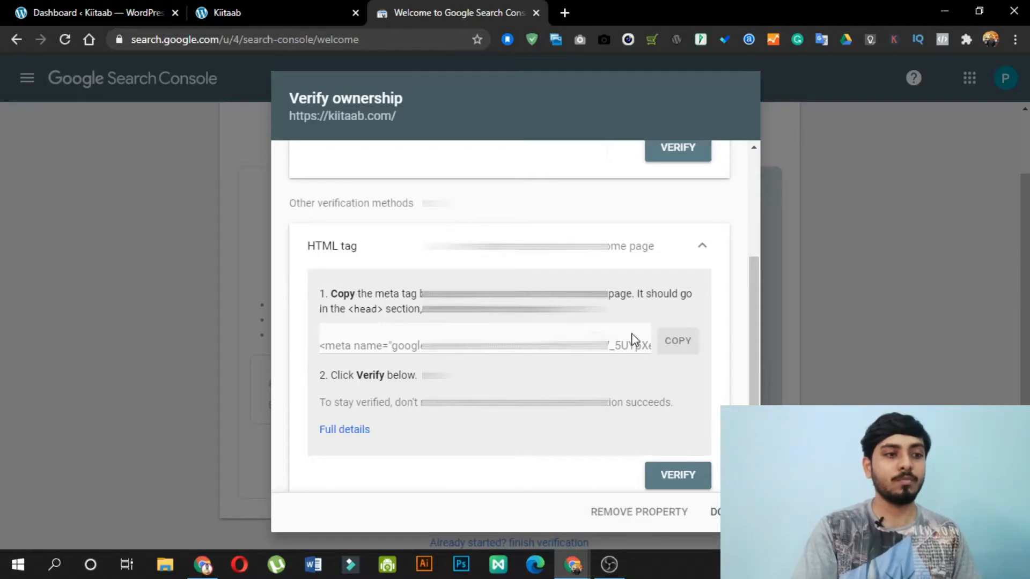
In the WordPress dashboard, search for new plugins with "seo", and install and activate Yoast SEO
key("ctrl+1")
mouse_move(54, 340)
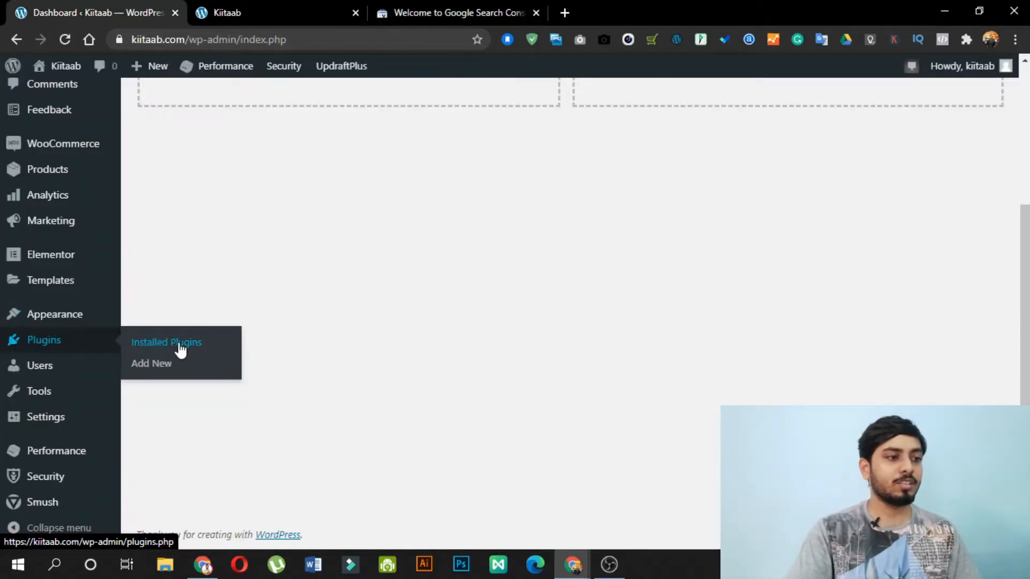
left_click(208, 369)
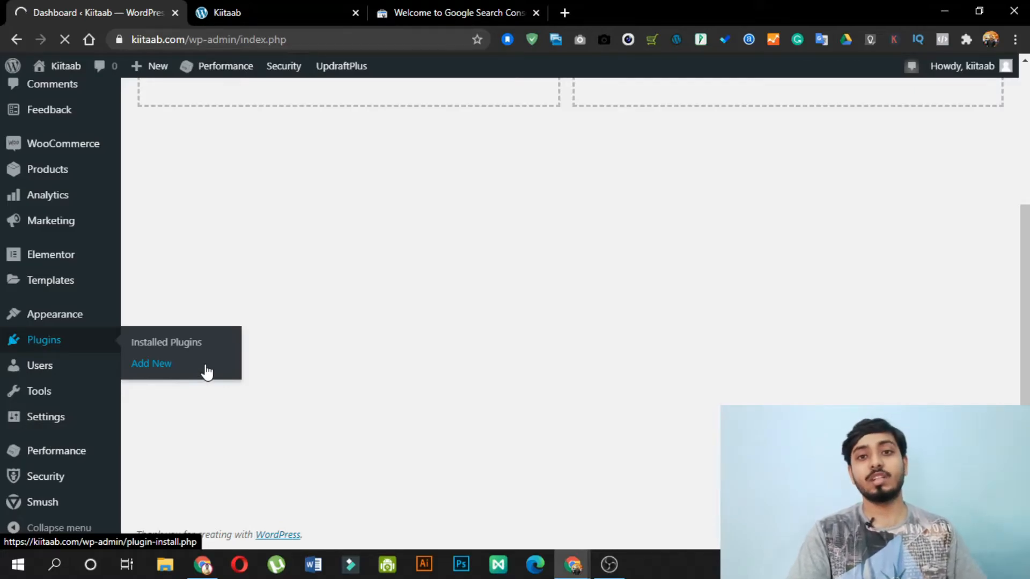
left_click(814, 154)
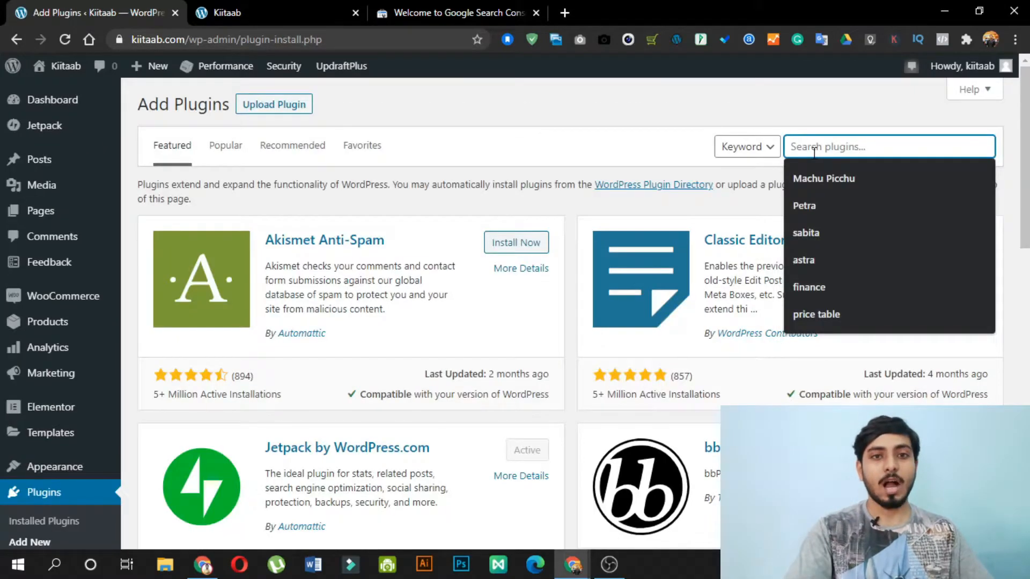
type("yoast seo")
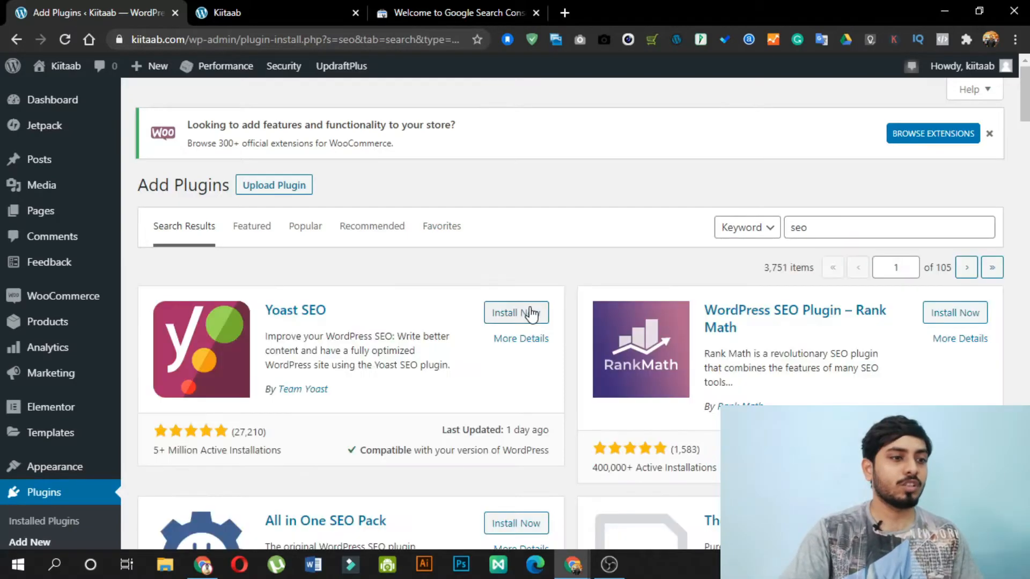
left_click(529, 311)
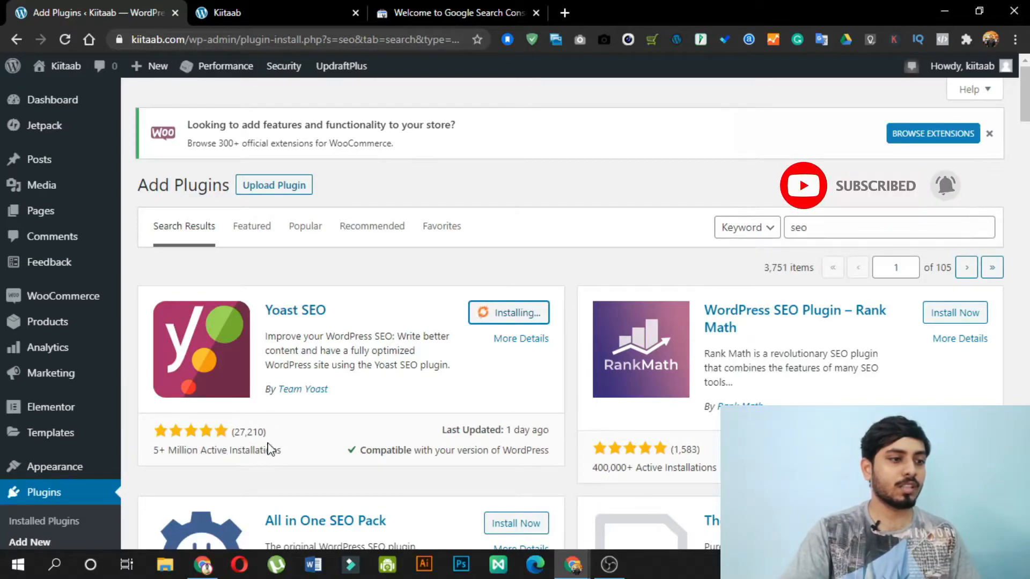
left_click(515, 313)
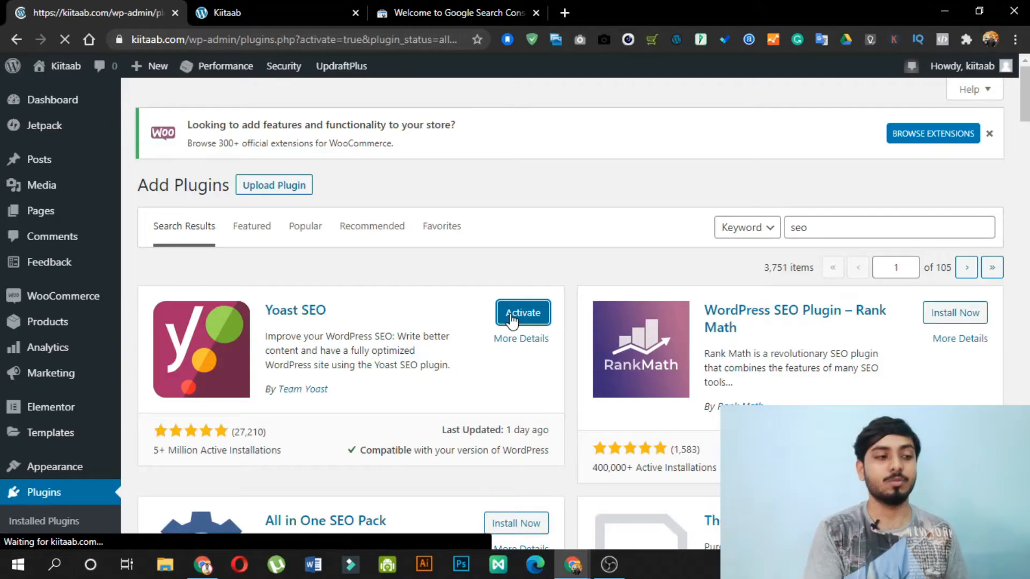
Open the Webmaster Tools verification settings in Yoast SEO's General section
scroll(103, 246, "down", 6)
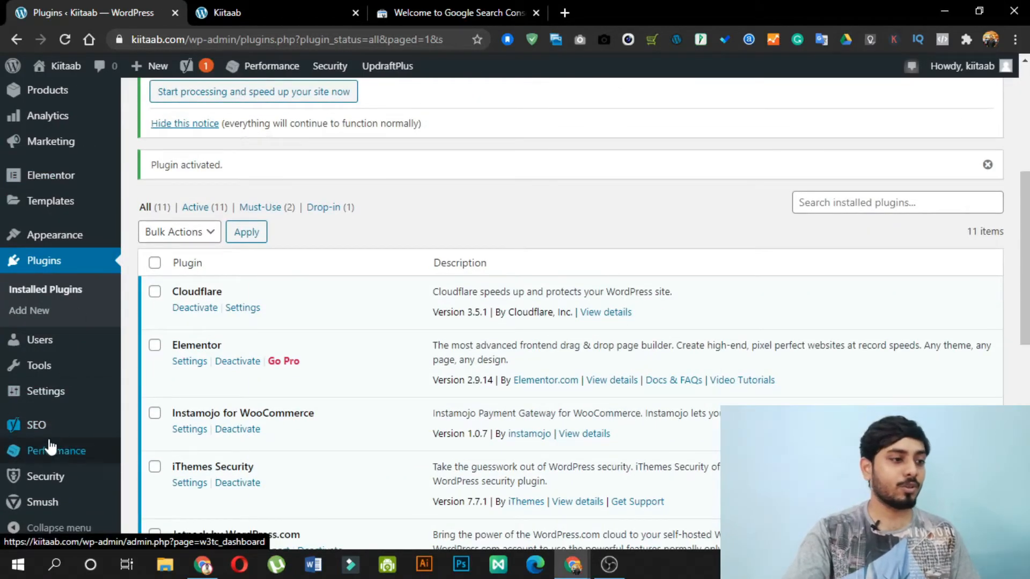
mouse_move(57, 426)
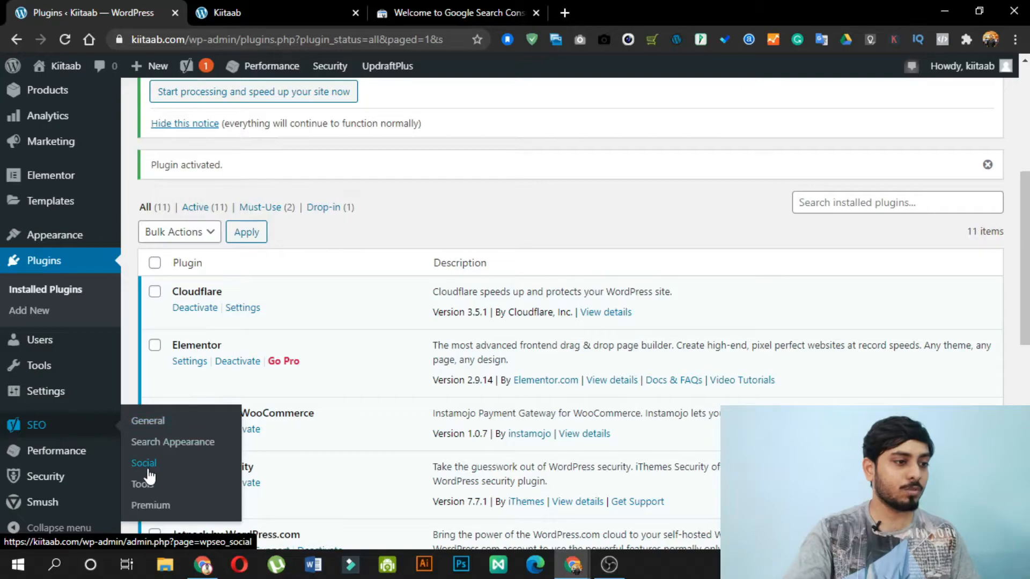
left_click(144, 421)
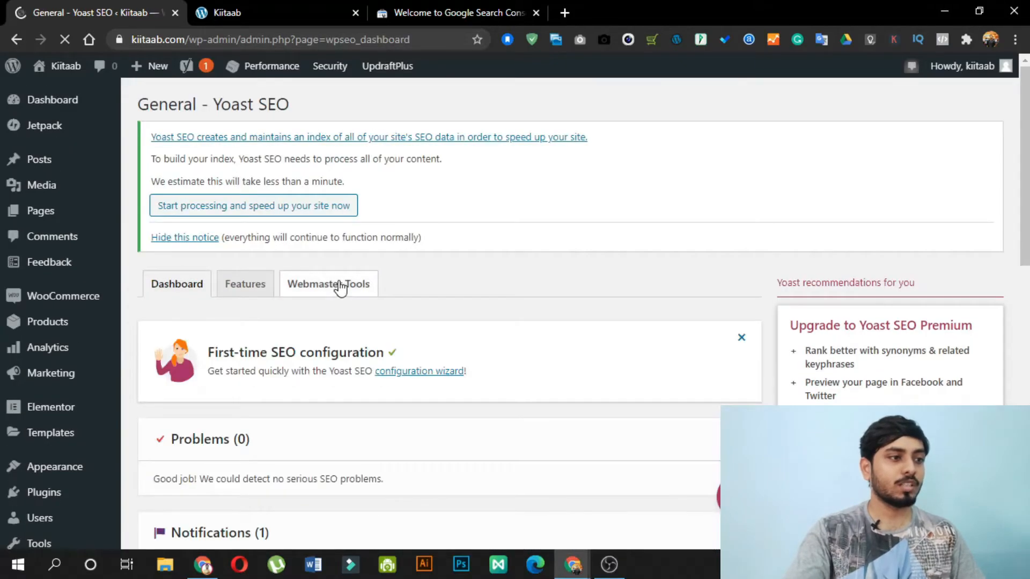
left_click(342, 292)
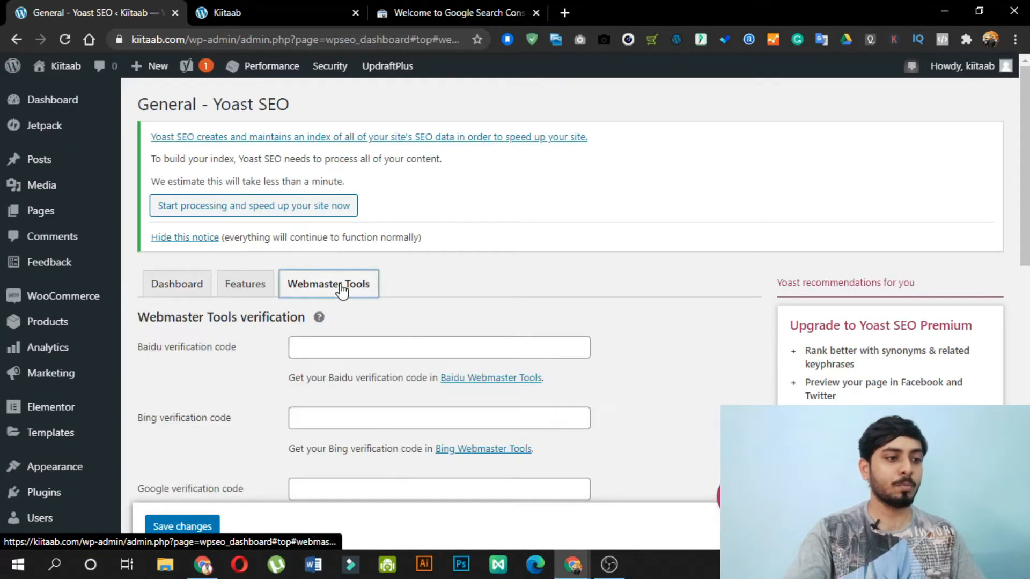
scroll(190, 335, "down", 3)
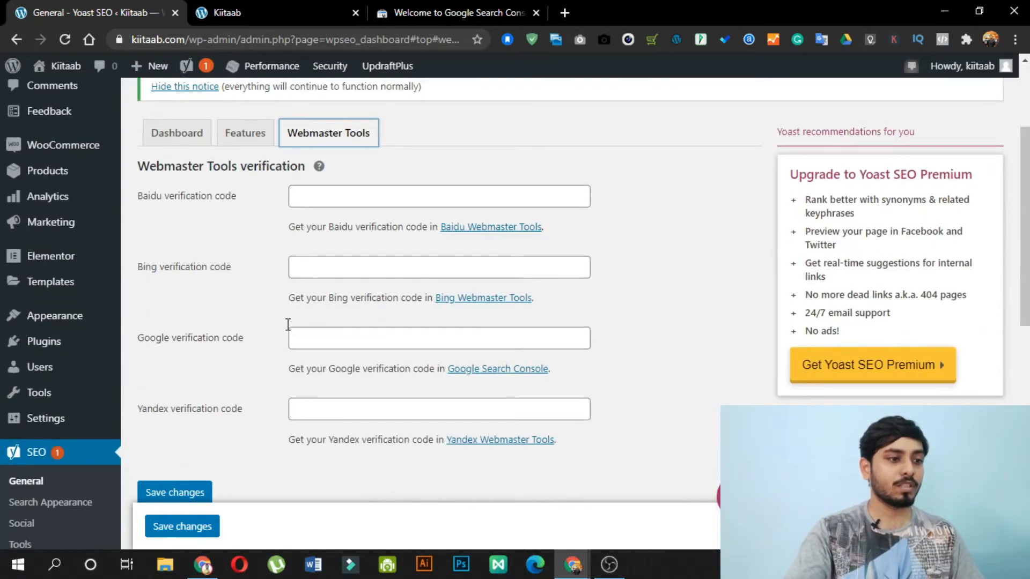
Paste the Search Console meta tag as the Google verification code, trim it to the code alone, and save the changes
left_click(371, 339)
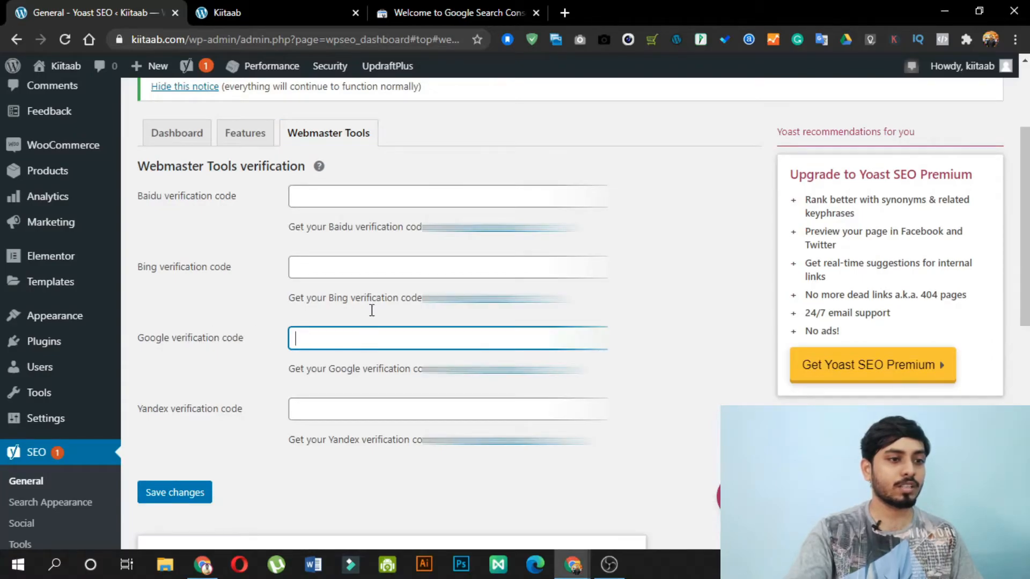
left_click(498, 7)
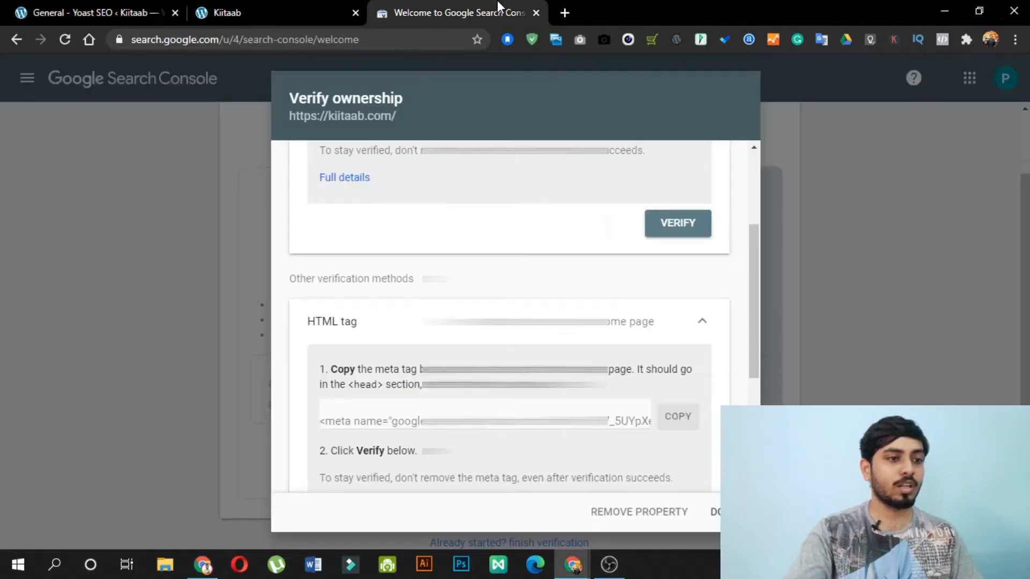
left_click(679, 424)
left_click(86, 10)
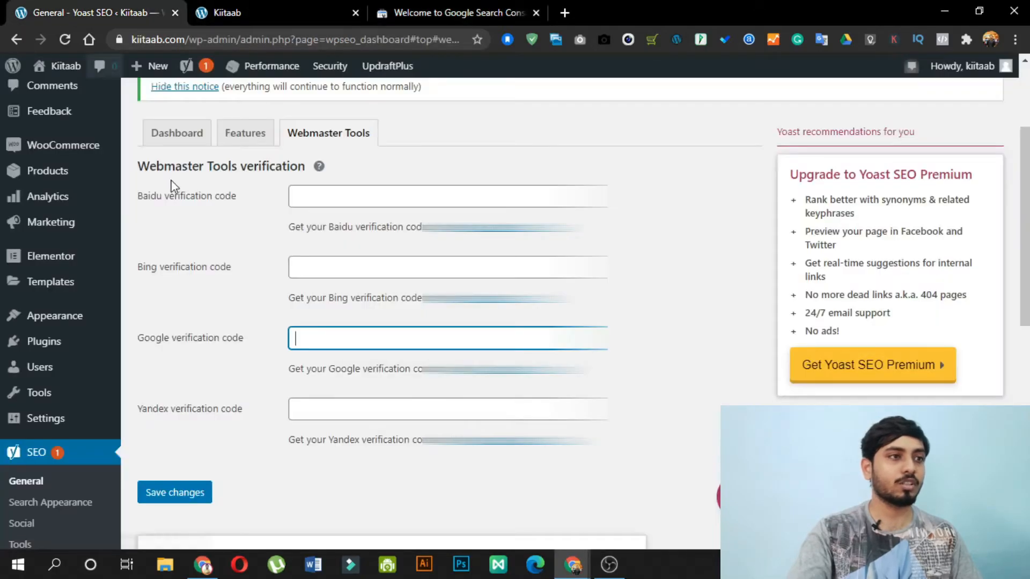
key("ctrl+v")
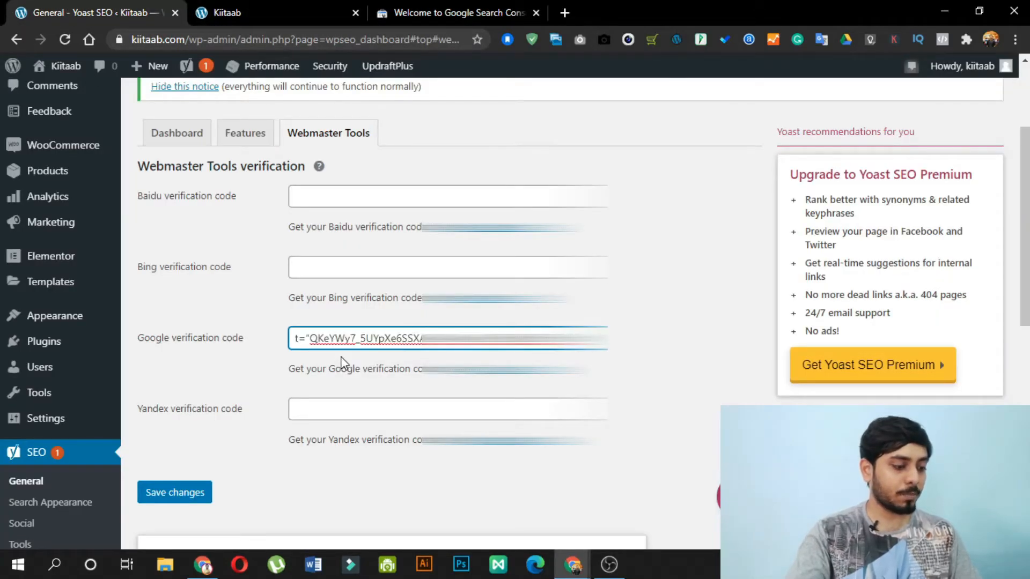
left_click_drag(310, 339, 273, 352)
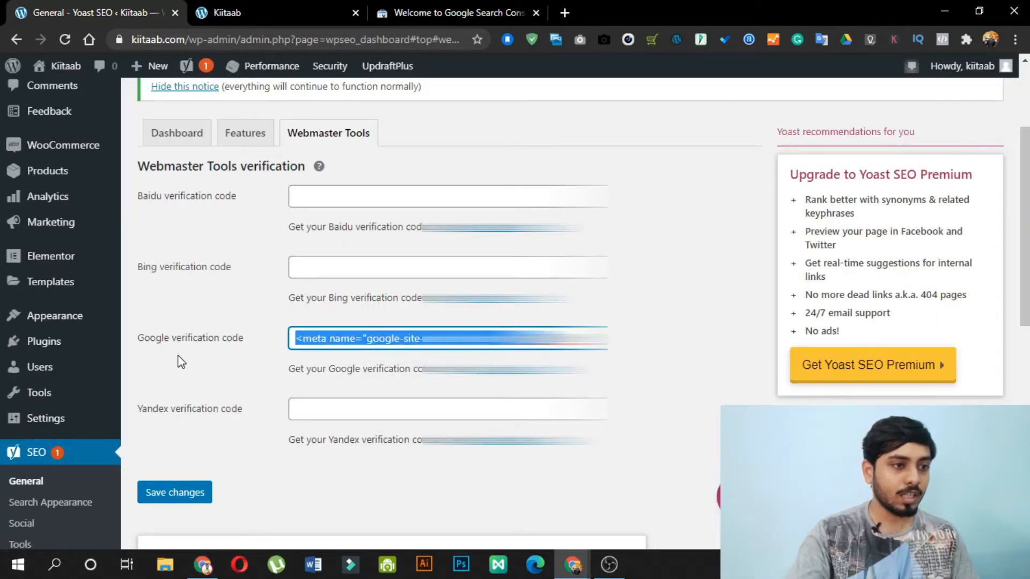
key("BackSpace")
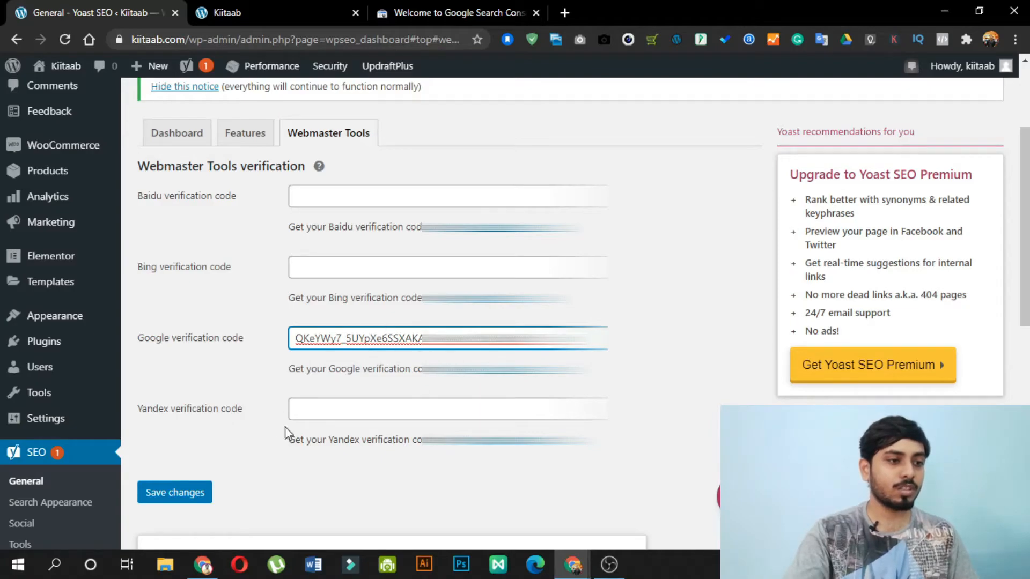
left_click(168, 497)
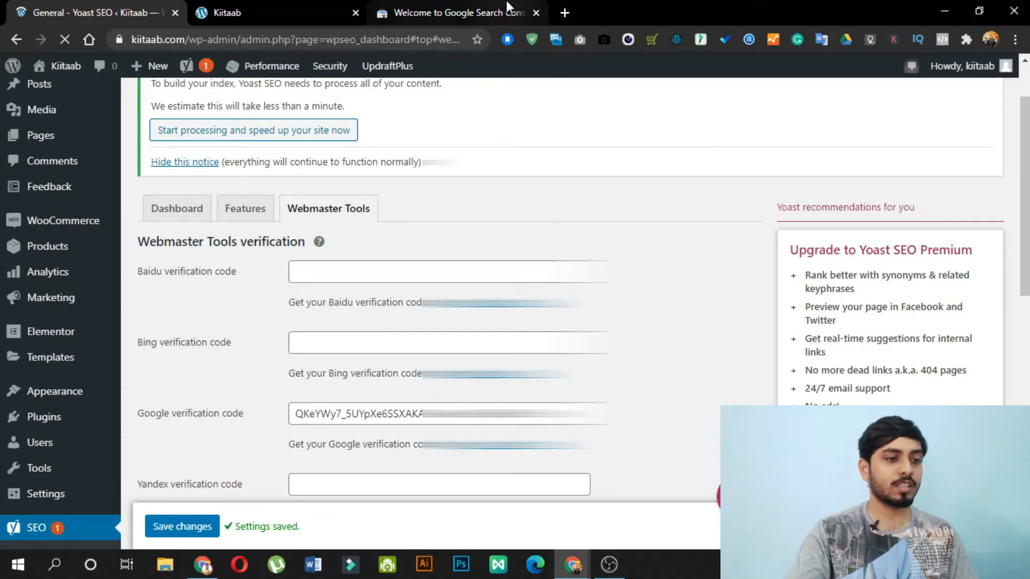
Verify ownership of the site in Search Console with the HTML tag method and start using the property's overview
left_click(507, 7)
scroll(652, 382, "down", 4)
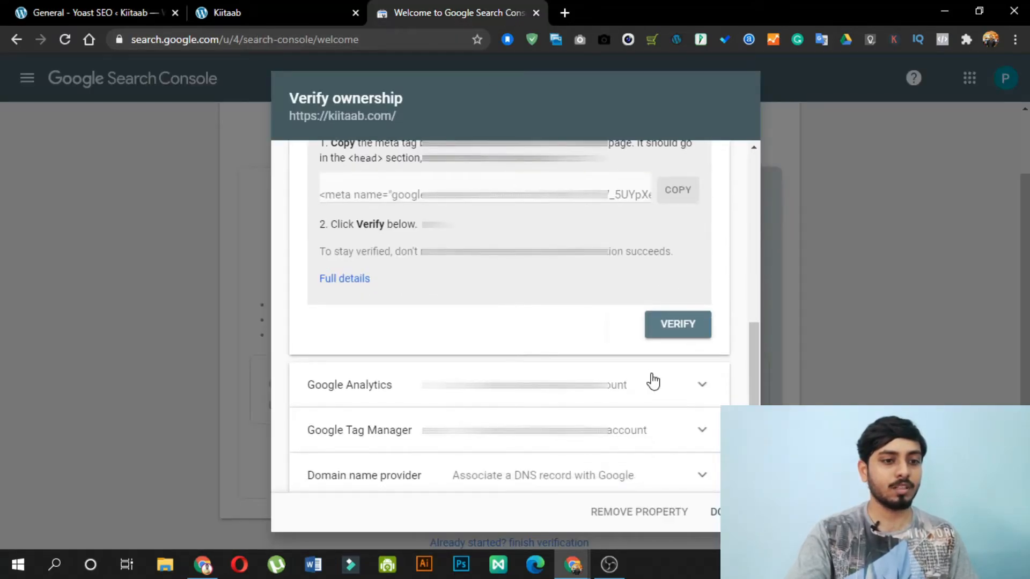
left_click(677, 335)
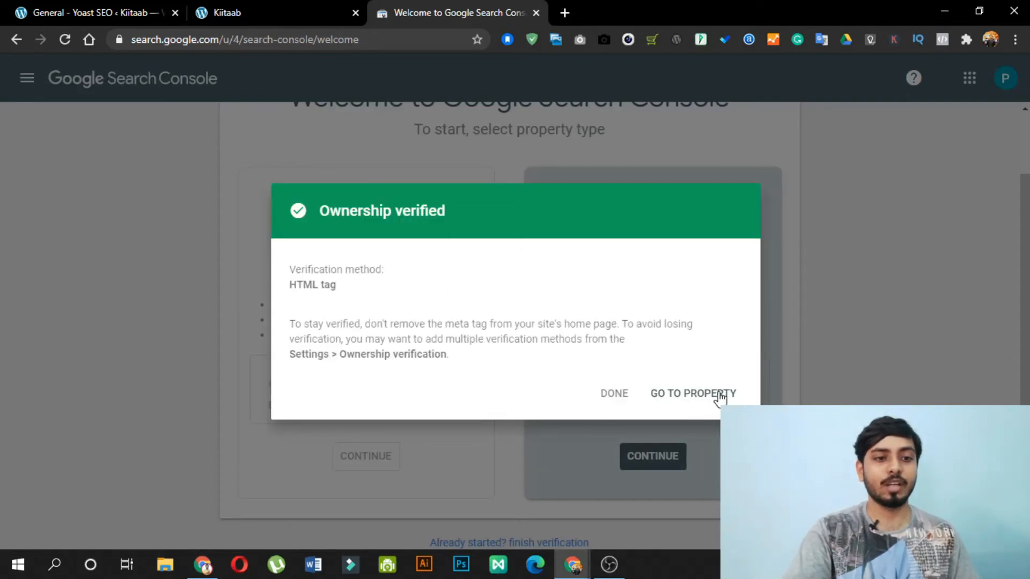
left_click(698, 394)
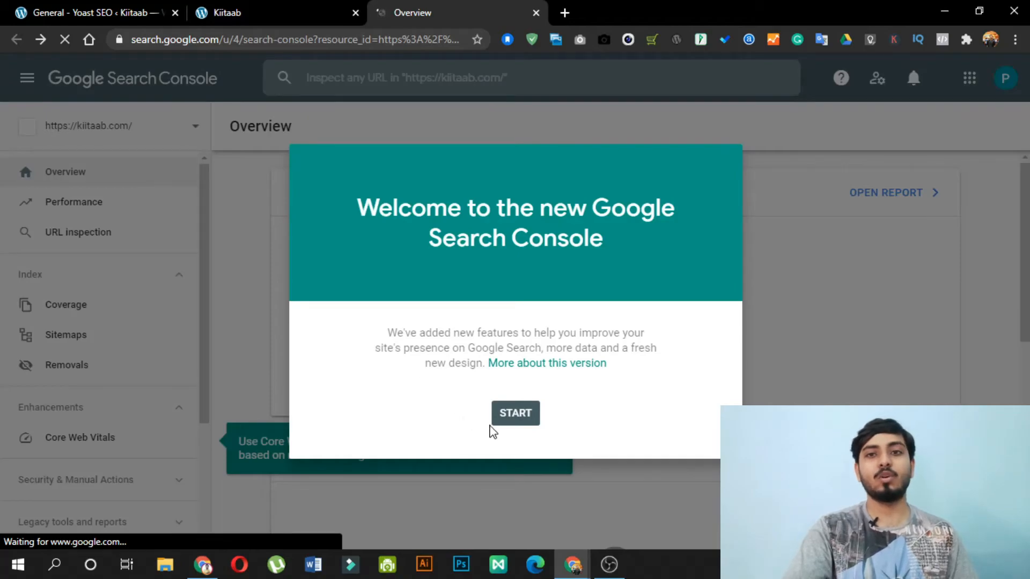
left_click(514, 424)
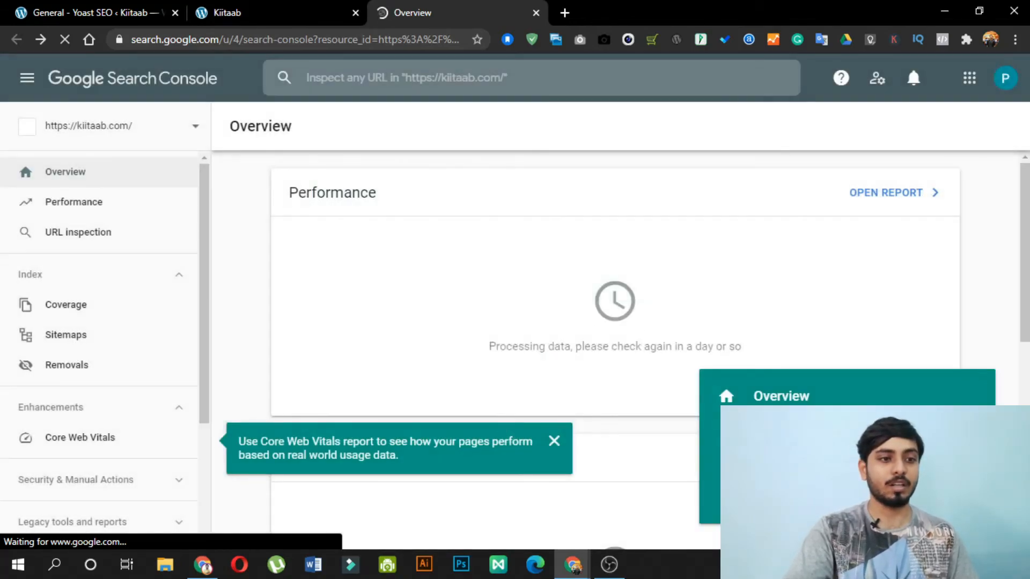